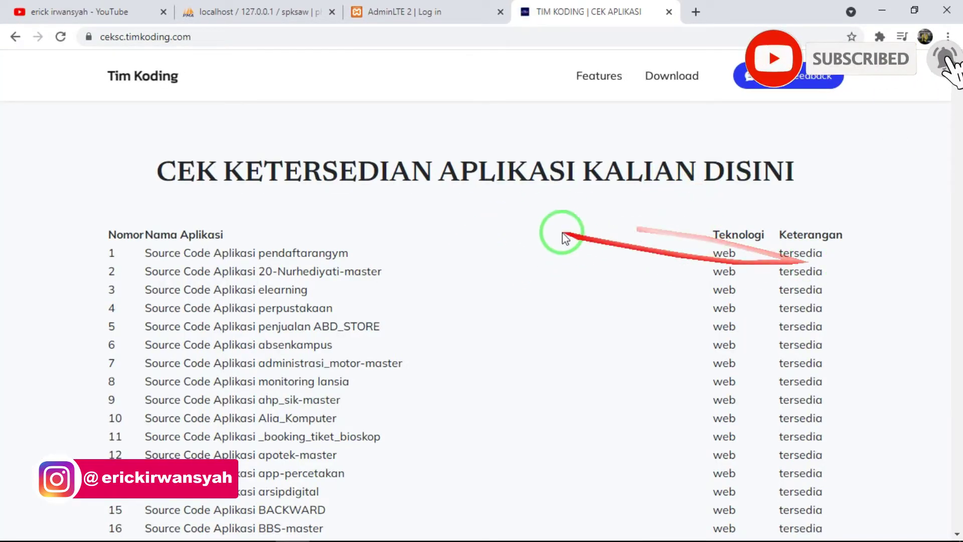
# Search the application availability list for "inven" and for "spk", and clear the search
pyautogui.click(757, 235)
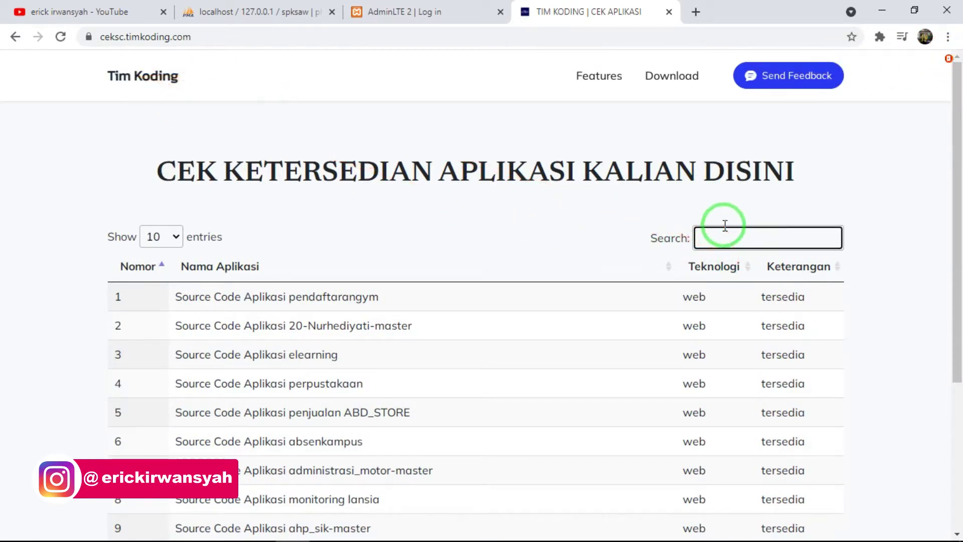
pyautogui.write('inven')
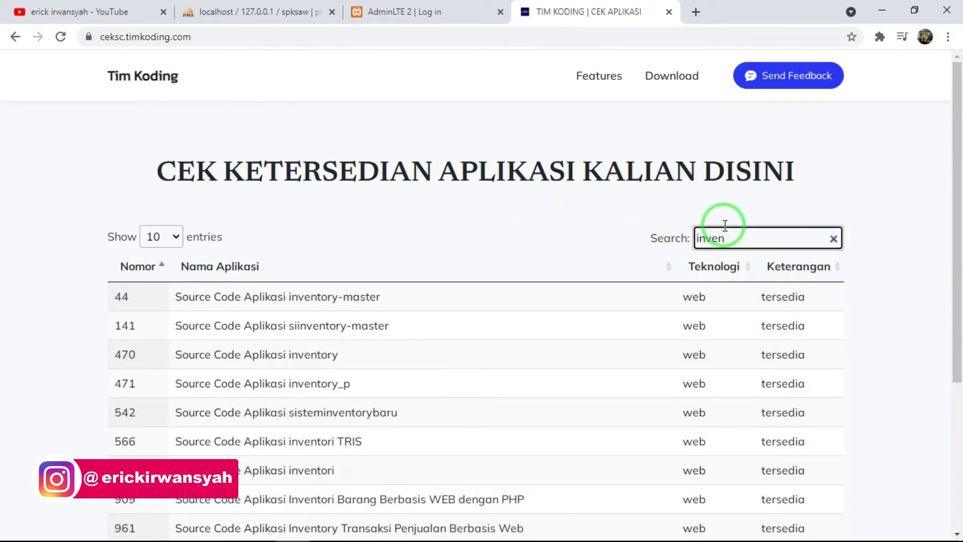
pyautogui.press('BackSpace')
pyautogui.press('BackSpace')
pyautogui.press('BackSpace')
pyautogui.write('spk')
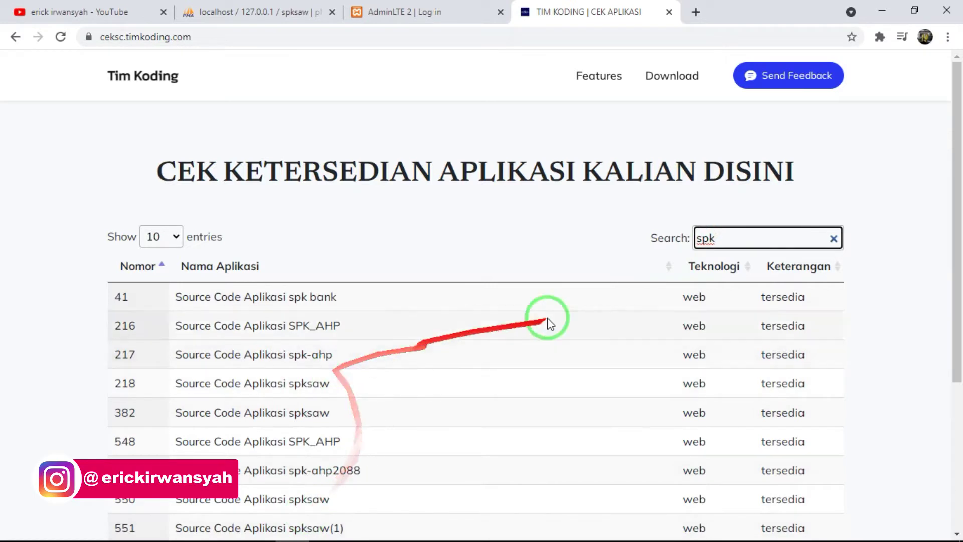
pyautogui.press('BackSpace')
pyautogui.press('BackSpace')
pyautogui.press('BackSpace')
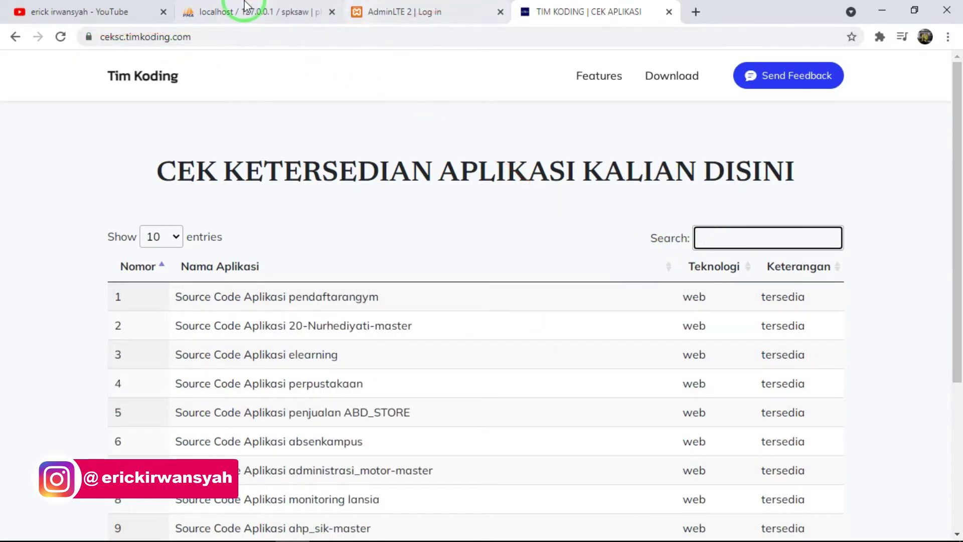
# In phpMyAdmin, open the form for creating a new database and go to its name field
pyautogui.click(135, 10)
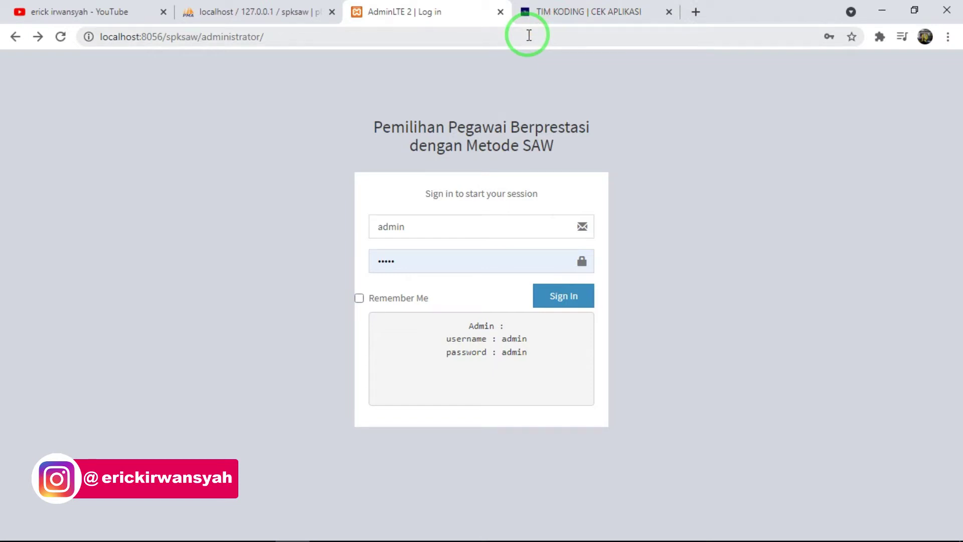
pyautogui.click(307, 18)
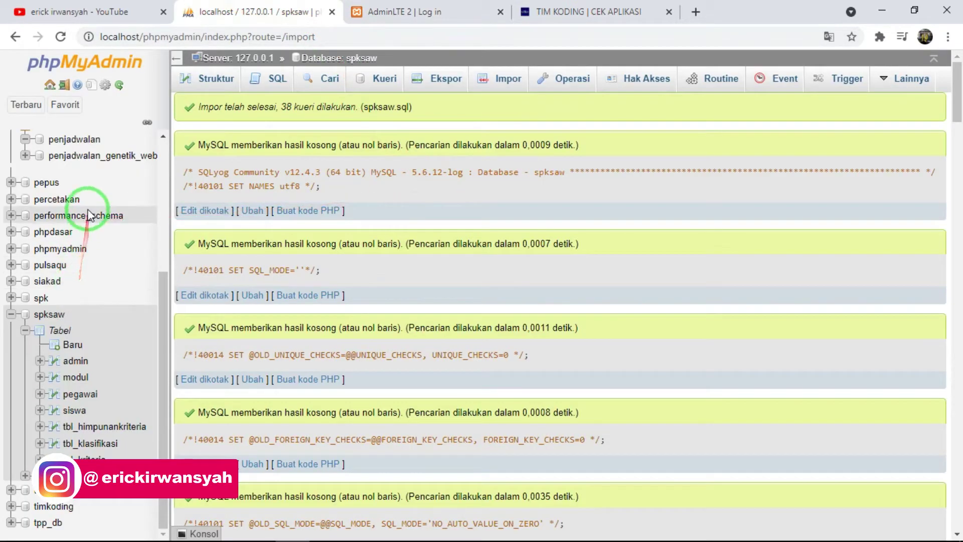
pyautogui.scroll(4, 81, 203)
pyautogui.click(41, 140)
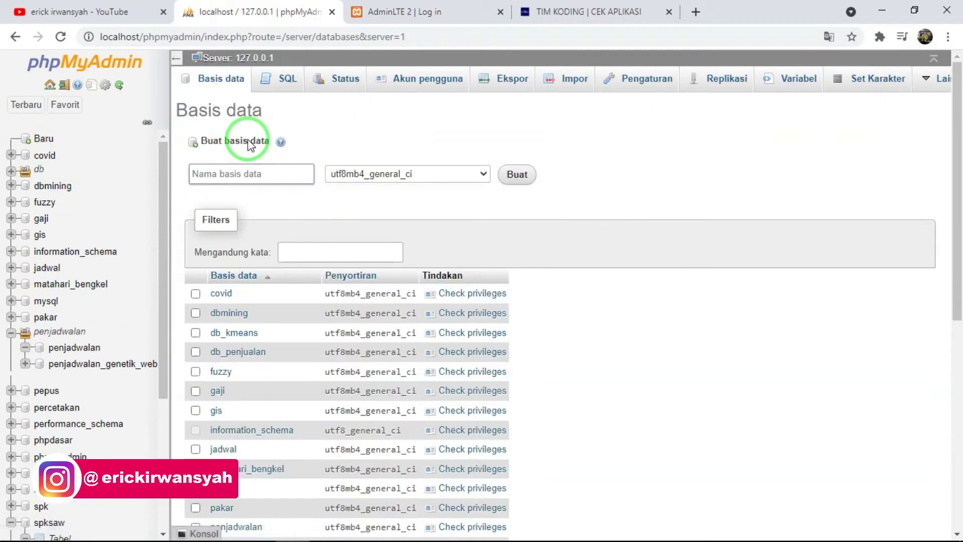
pyautogui.click(254, 173)
pyautogui.click(593, 180)
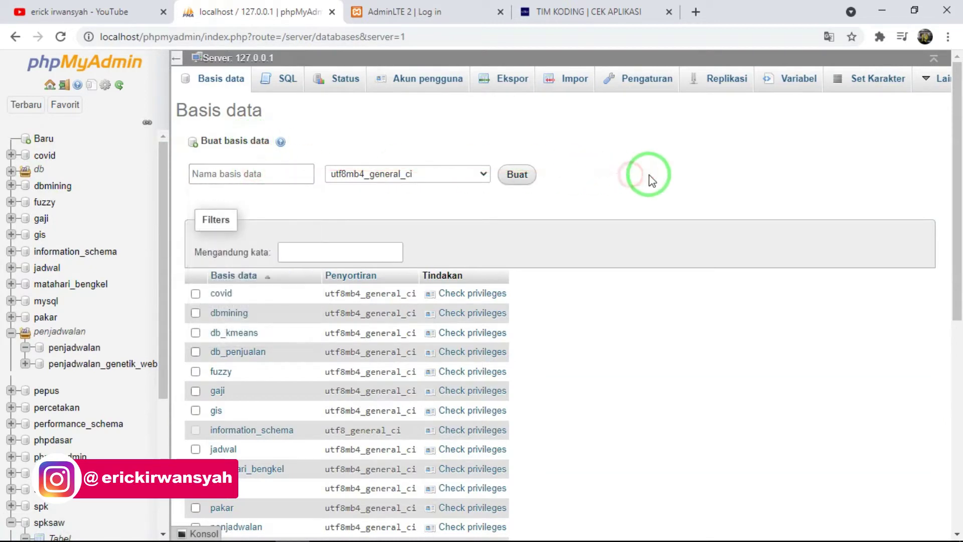
pyautogui.click(241, 181)
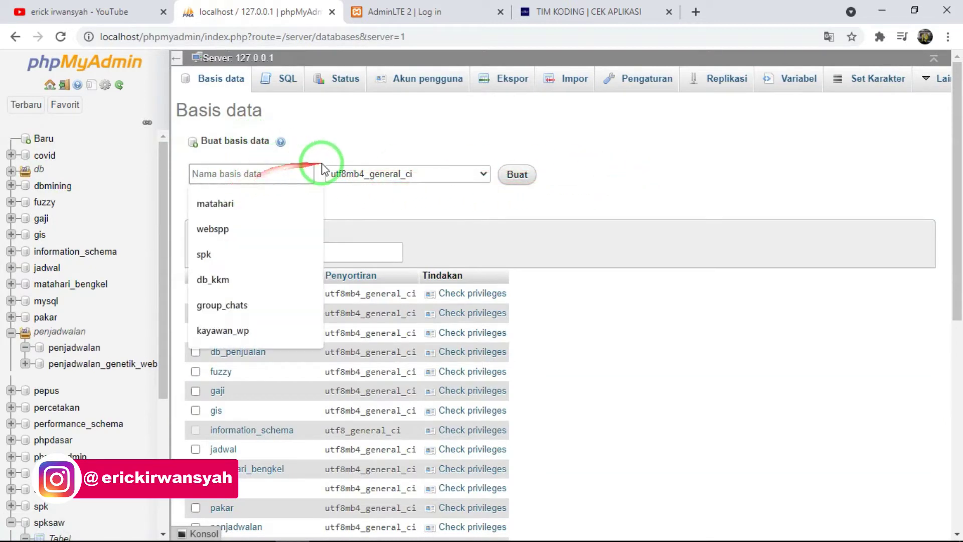
pyautogui.scroll(-4, 67, 233)
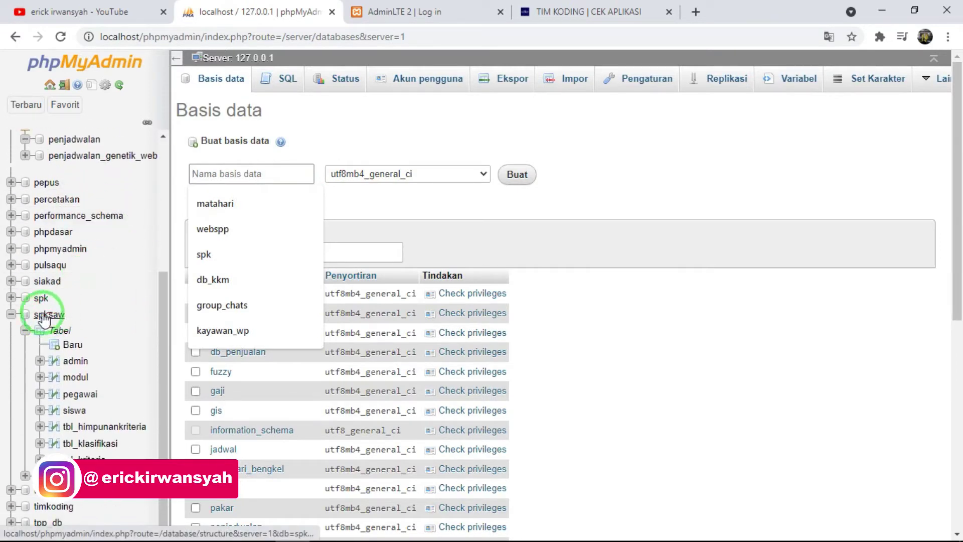
pyautogui.click(243, 174)
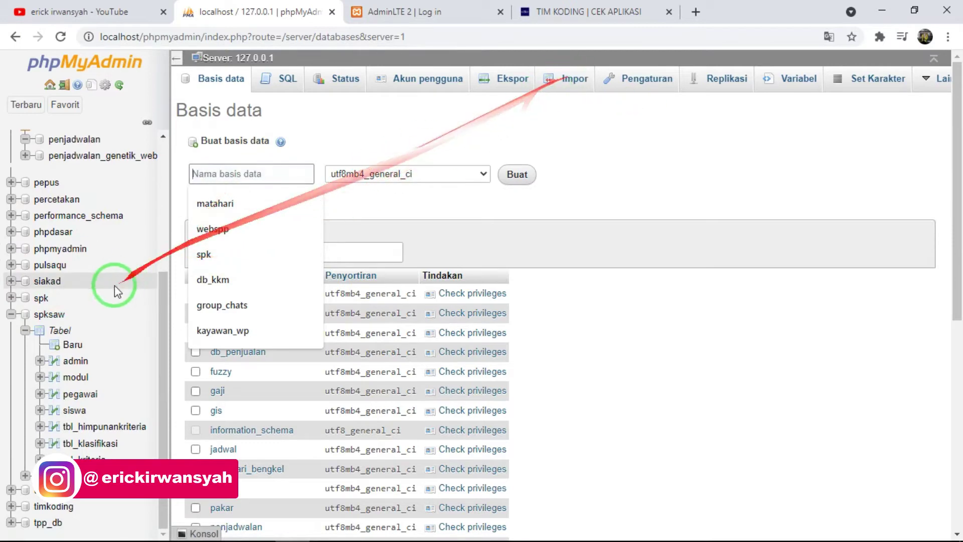
# Open the spksaw database's structure and check the database name set in koneksi.php in Sublime Text
pyautogui.click(50, 313)
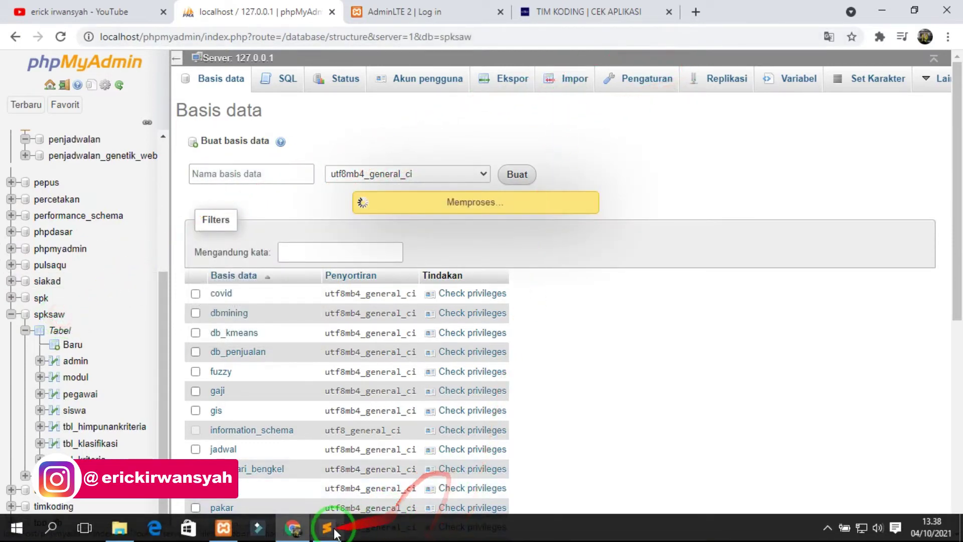
pyautogui.click(329, 538)
pyautogui.doubleClick(264, 119)
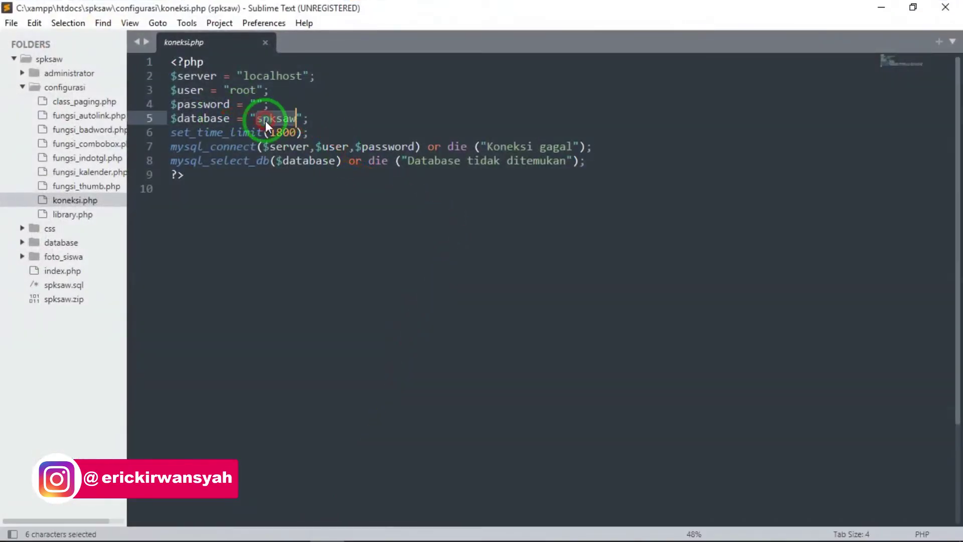
pyautogui.click(881, 7)
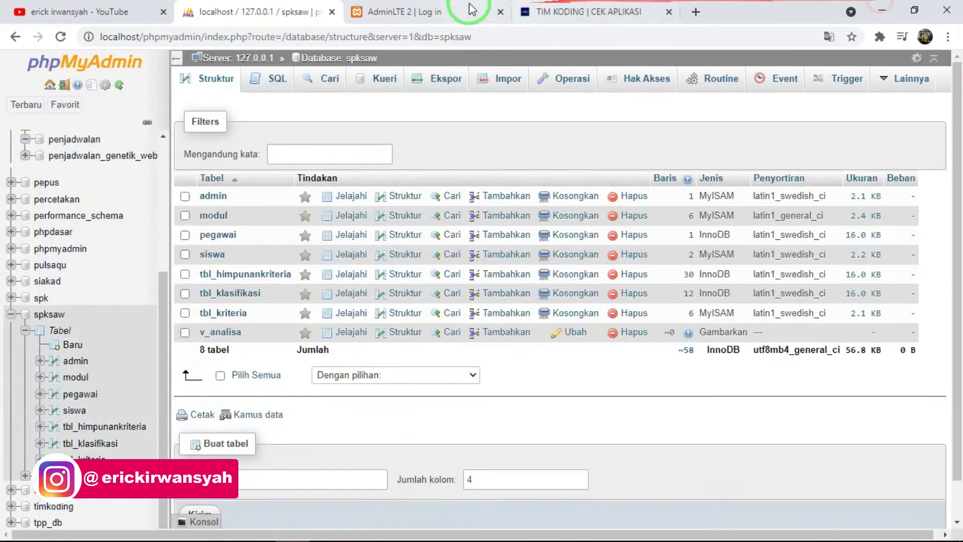
# Remove the port from the SAW login page's address and enter :8056 after localhost
pyautogui.click(457, 11)
pyautogui.click(316, 38)
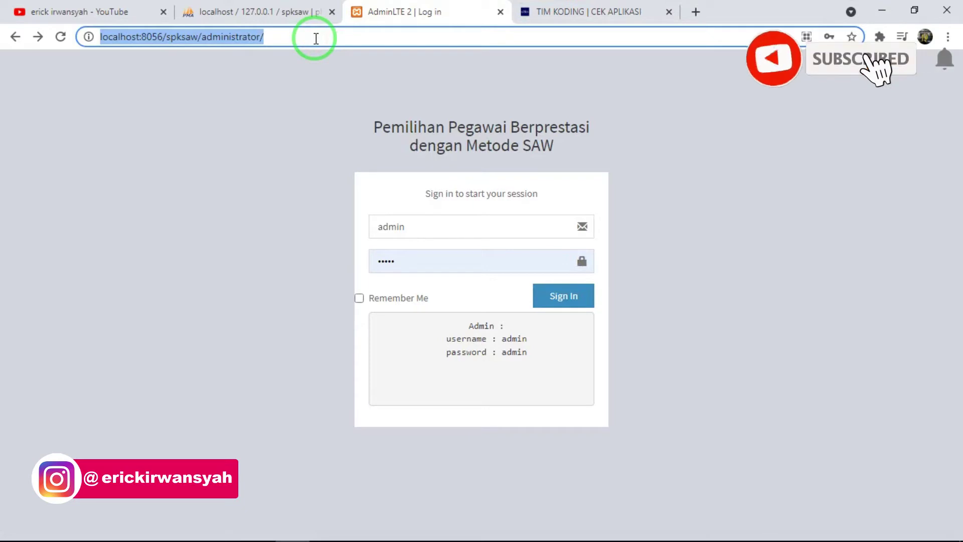
pyautogui.click(161, 37)
pyautogui.press('BackSpace')
pyautogui.press('BackSpace')
pyautogui.press('BackSpace')
pyautogui.press('BackSpace')
pyautogui.press('BackSpace')
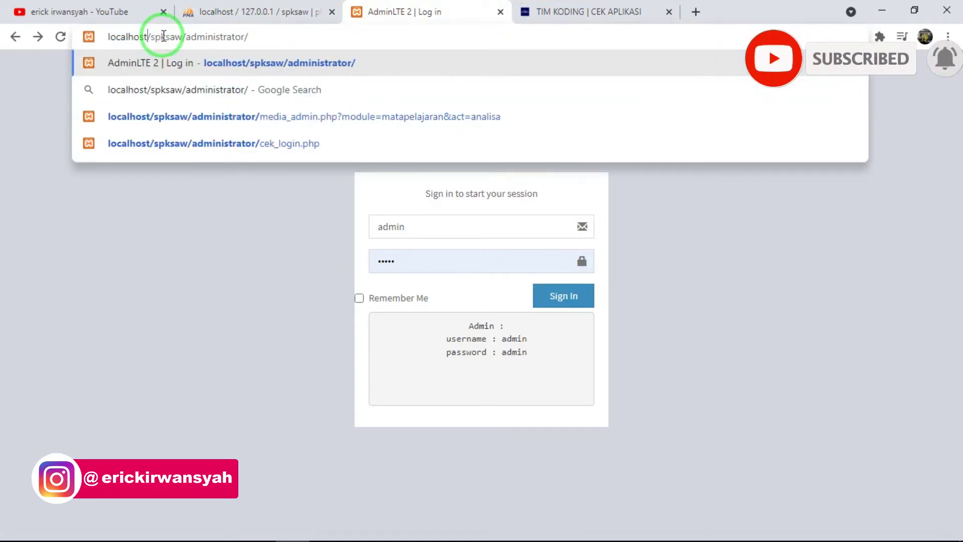
pyautogui.write(':8')
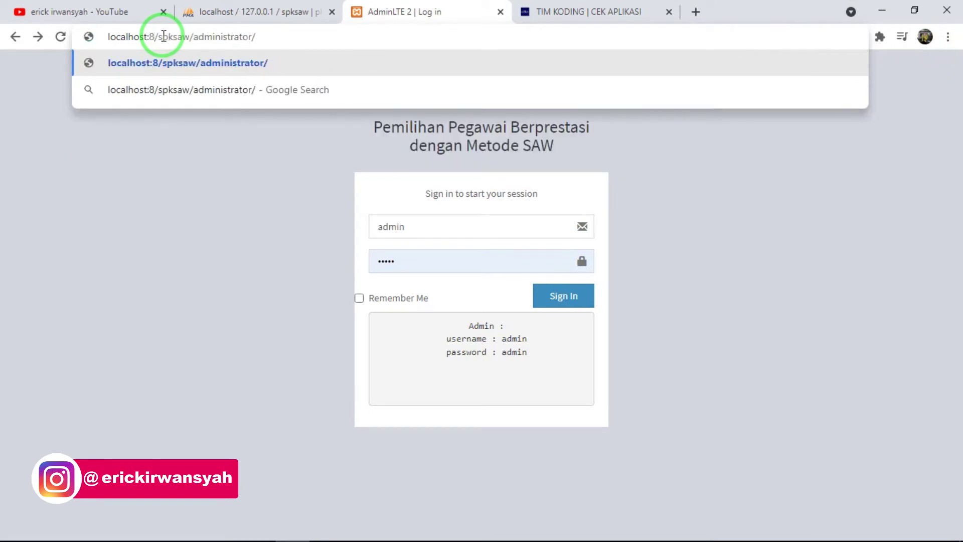
pyautogui.write('056')
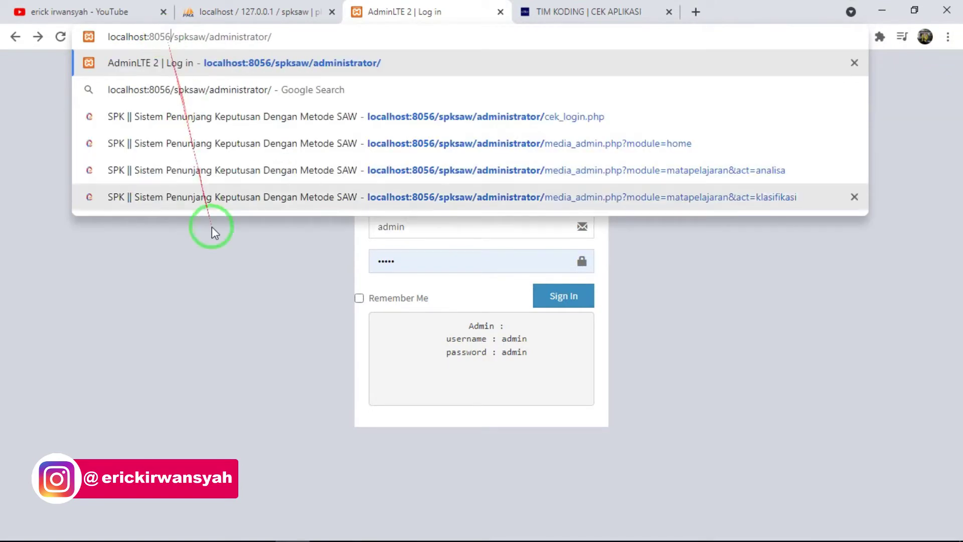
pyautogui.click(217, 256)
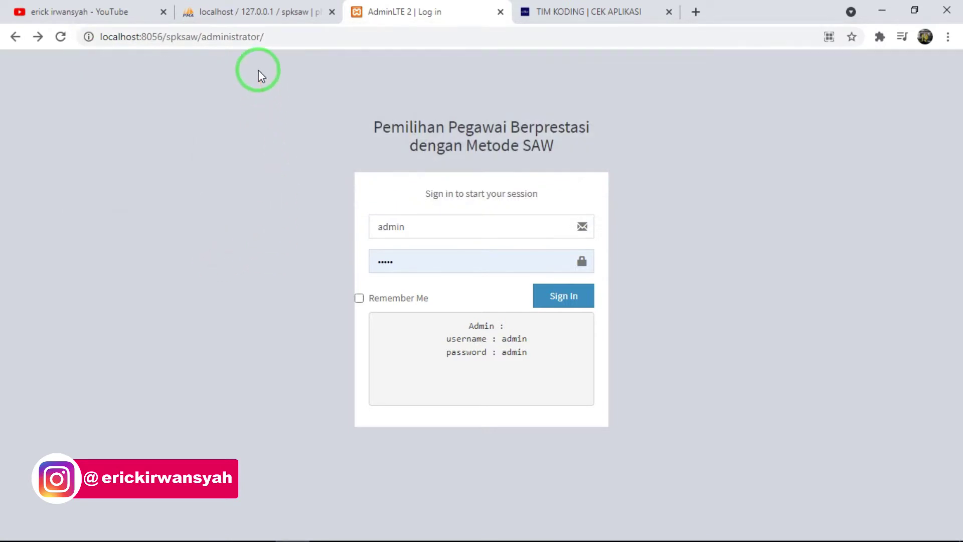
# Examine the login page's full address, its application title and the port number in the address
pyautogui.click(264, 37)
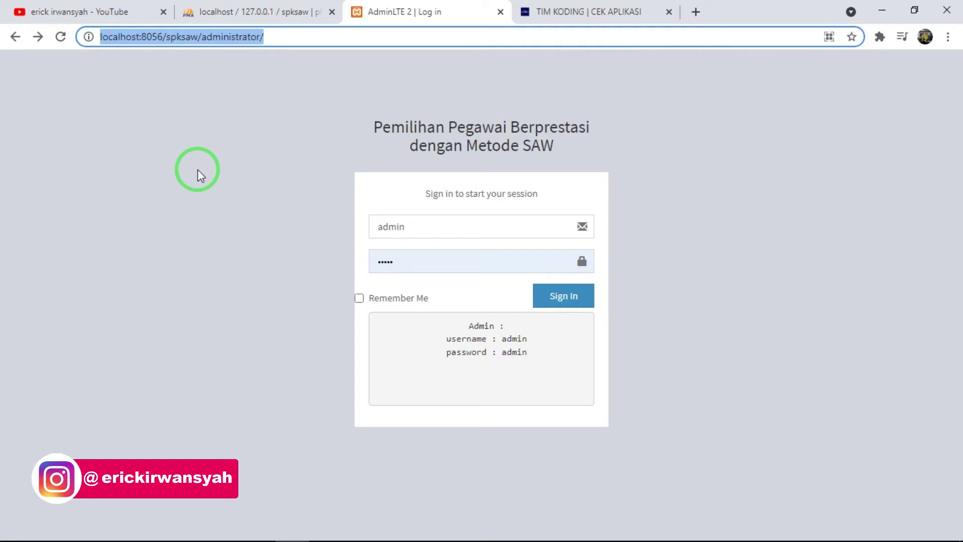
pyautogui.moveTo(271, 44); pyautogui.dragTo(116, 46)
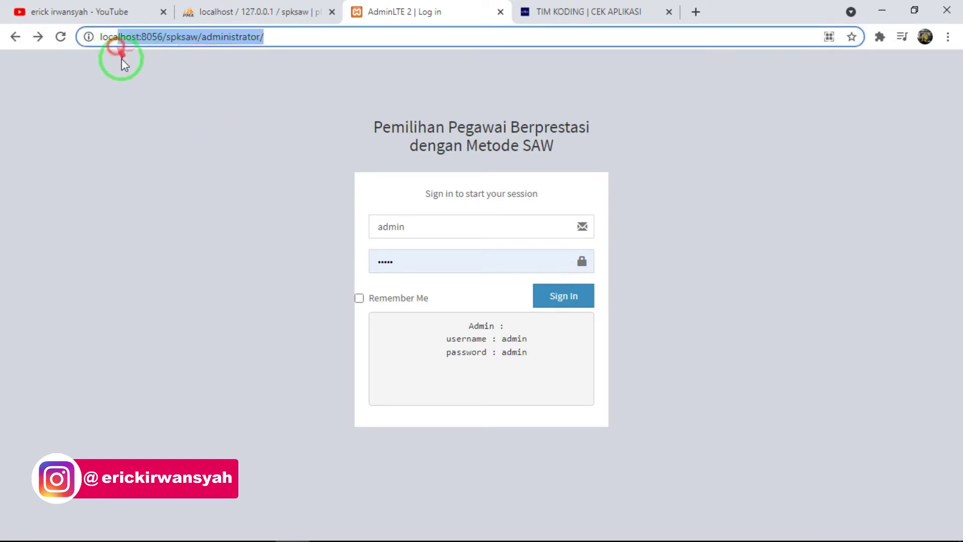
pyautogui.click(172, 122)
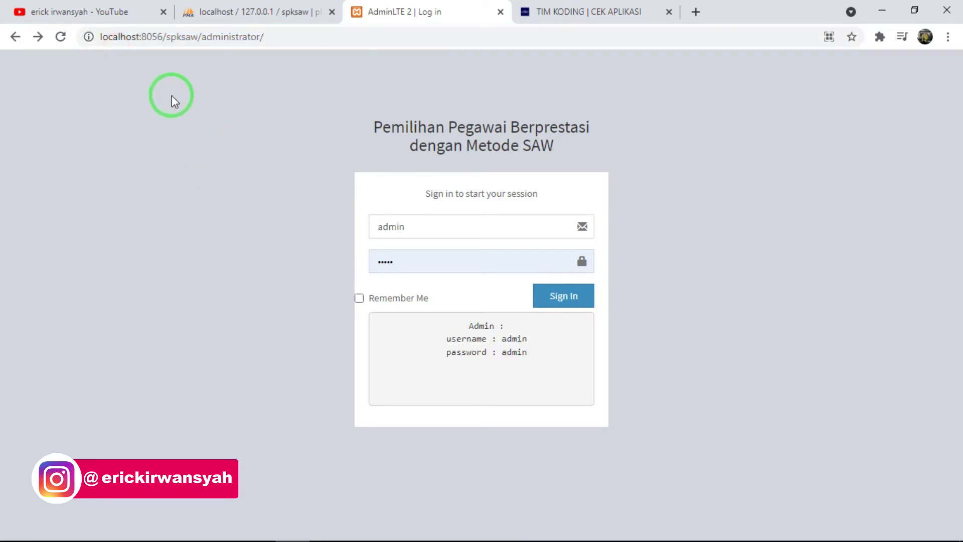
pyautogui.moveTo(375, 126); pyautogui.dragTo(602, 129)
pyautogui.click(602, 129)
pyautogui.click(159, 38)
pyautogui.moveTo(164, 38); pyautogui.dragTo(142, 39)
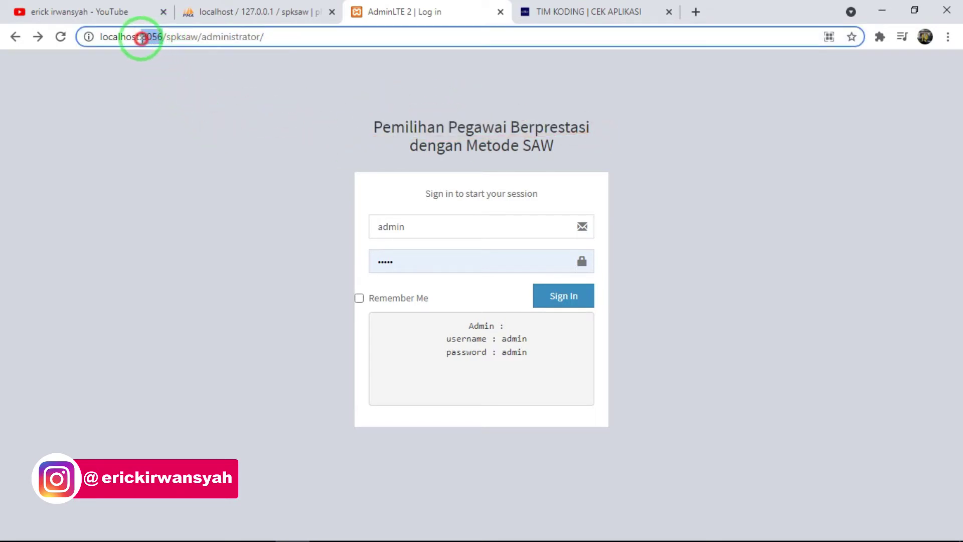
# Open the YouTube channel's video list and find the "Quick Tips - Setting Multiple PHP Version" tutorial
pyautogui.click(101, 11)
pyautogui.click(216, 36)
pyautogui.click(429, 10)
pyautogui.click(146, 38)
pyautogui.click(97, 11)
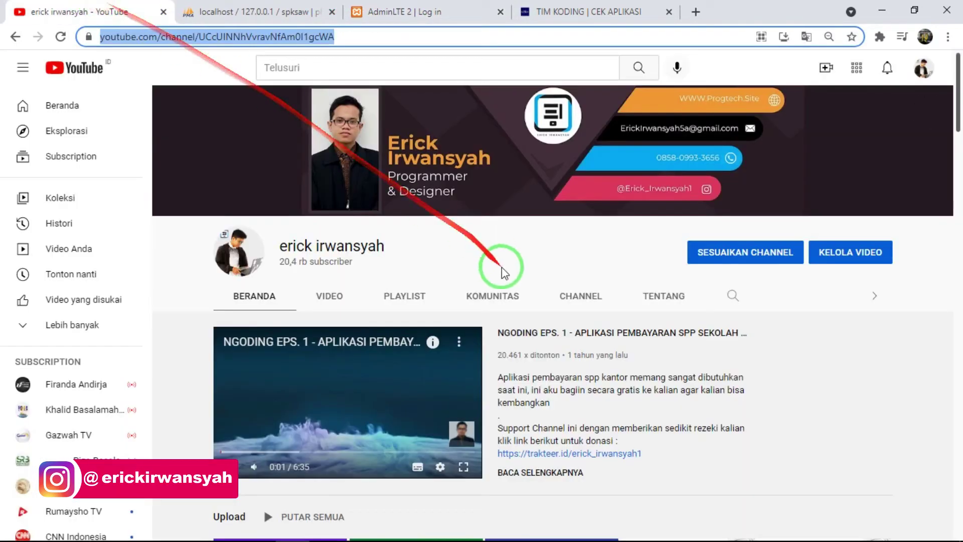
pyautogui.click(329, 297)
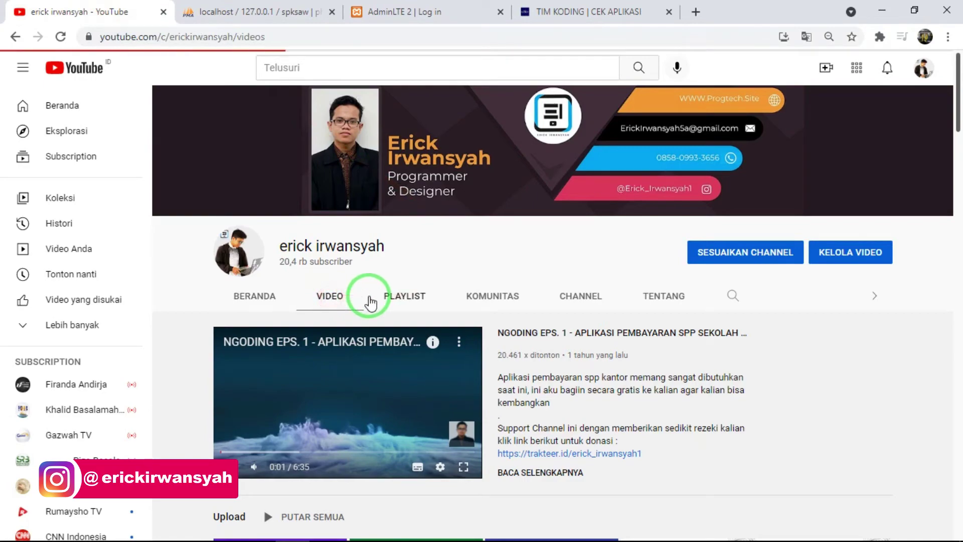
pyautogui.scroll(-4, 591, 376)
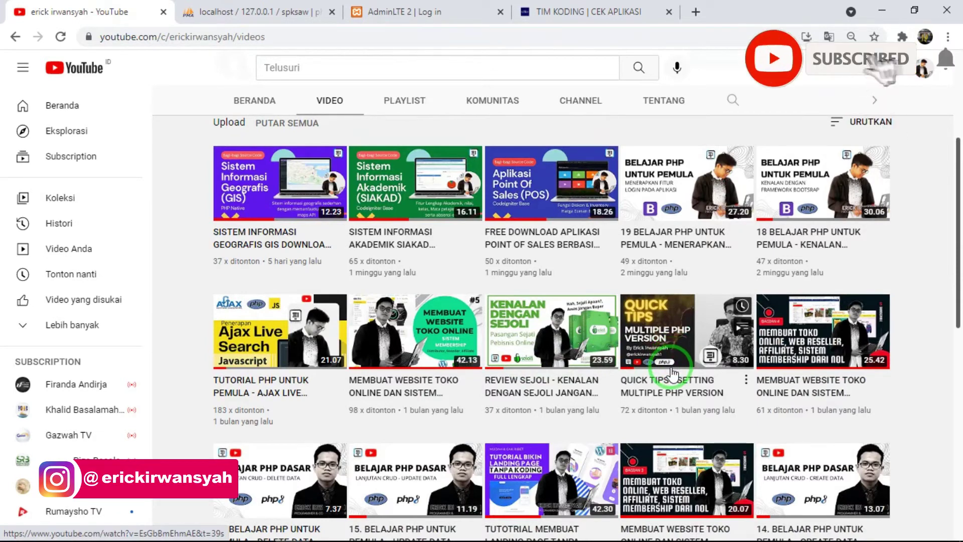
# Return to the SAW login page and load localhost:8056/spksaw/administrator/ with the port included
pyautogui.click(380, 6)
pyautogui.doubleClick(148, 37)
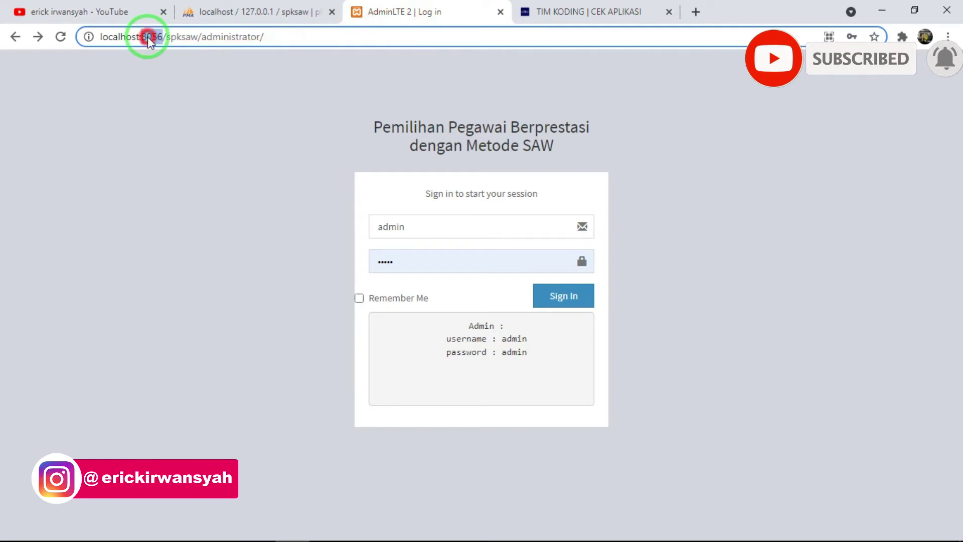
pyautogui.click(151, 37)
pyautogui.moveTo(336, 35); pyautogui.dragTo(94, 41)
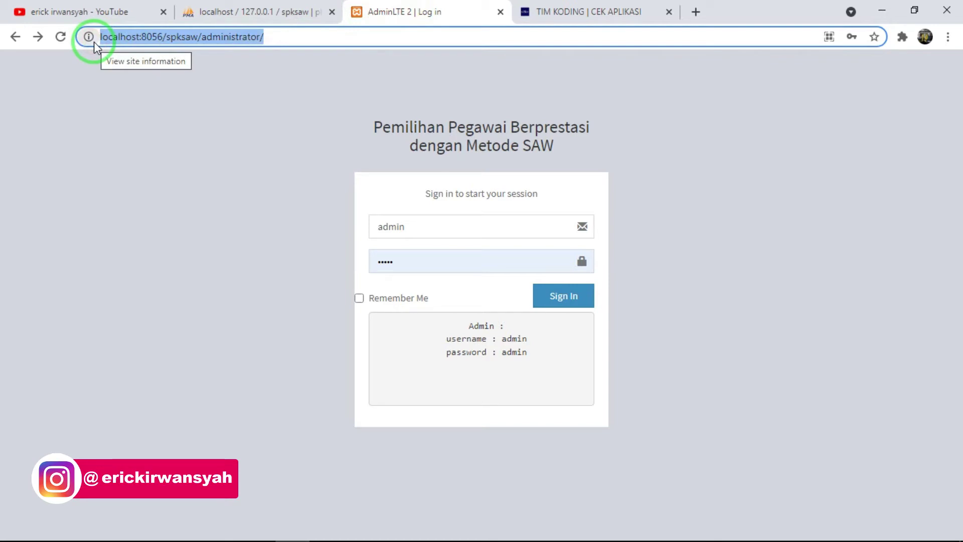
pyautogui.click(155, 37)
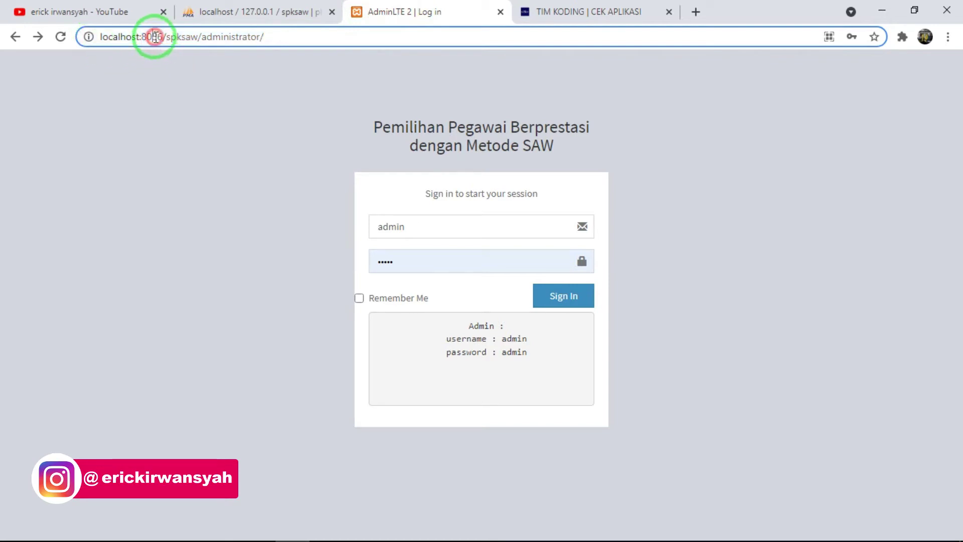
pyautogui.moveTo(140, 37); pyautogui.dragTo(157, 37)
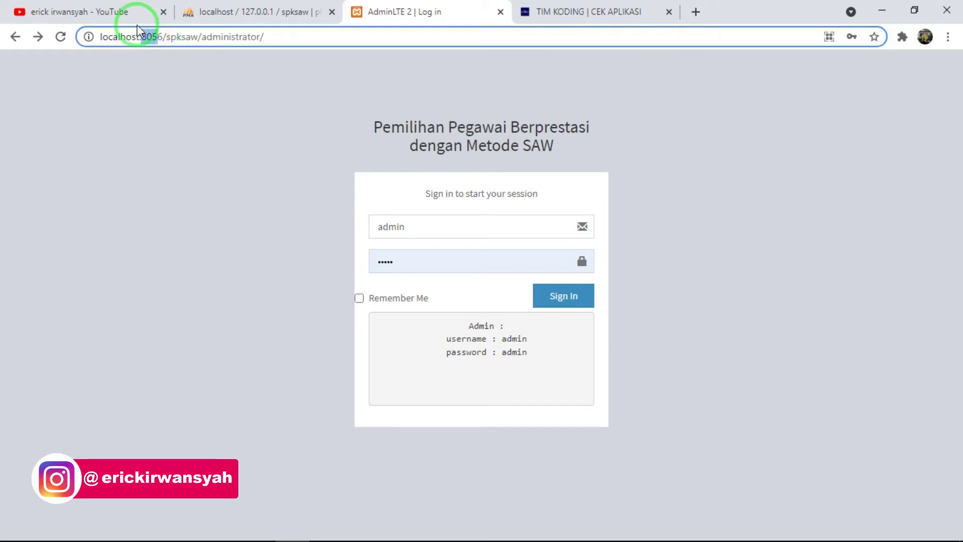
pyautogui.click(152, 37)
pyautogui.click(284, 37)
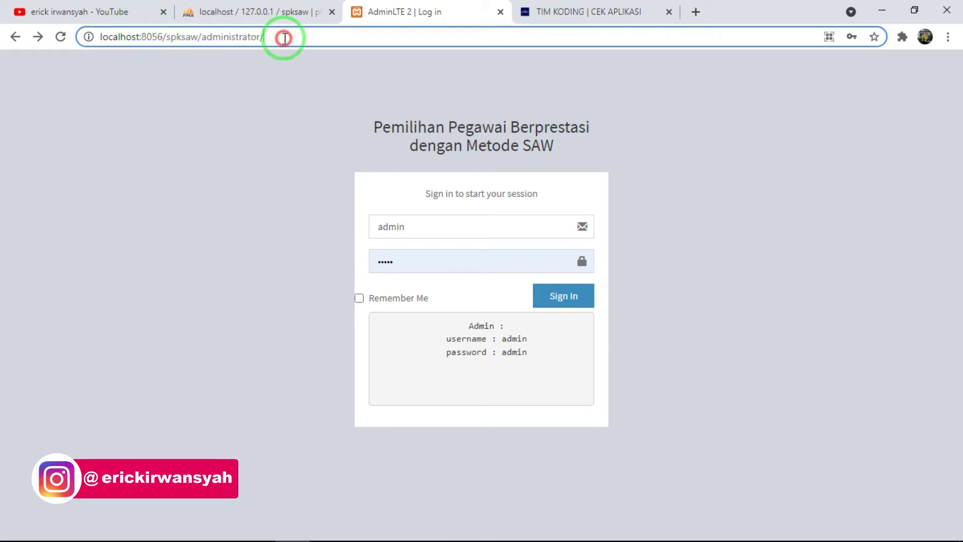
pyautogui.press('Return')
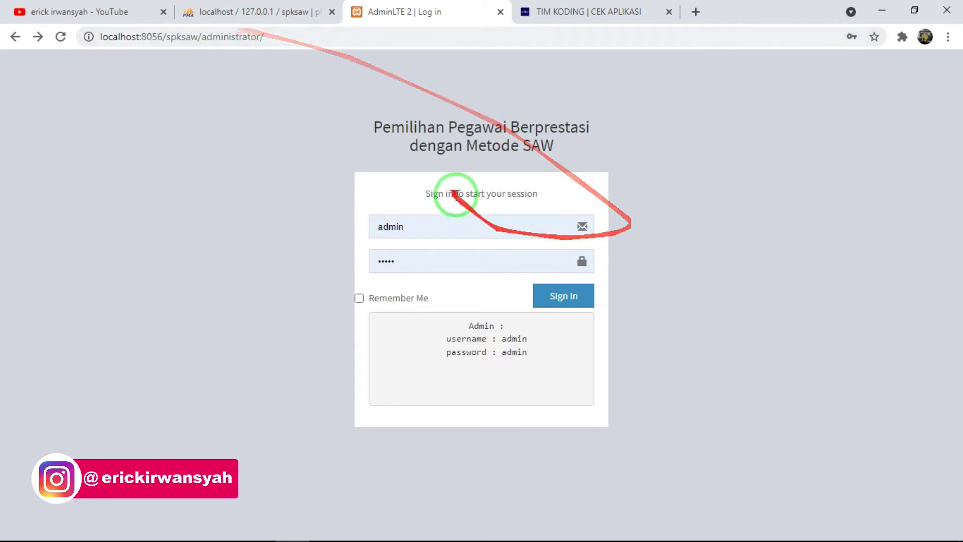
# Sign in to the administrator site with the prefilled admin credentials and dismiss the login alert
pyautogui.click(450, 225)
pyautogui.click(702, 281)
pyautogui.moveTo(501, 339); pyautogui.dragTo(552, 344)
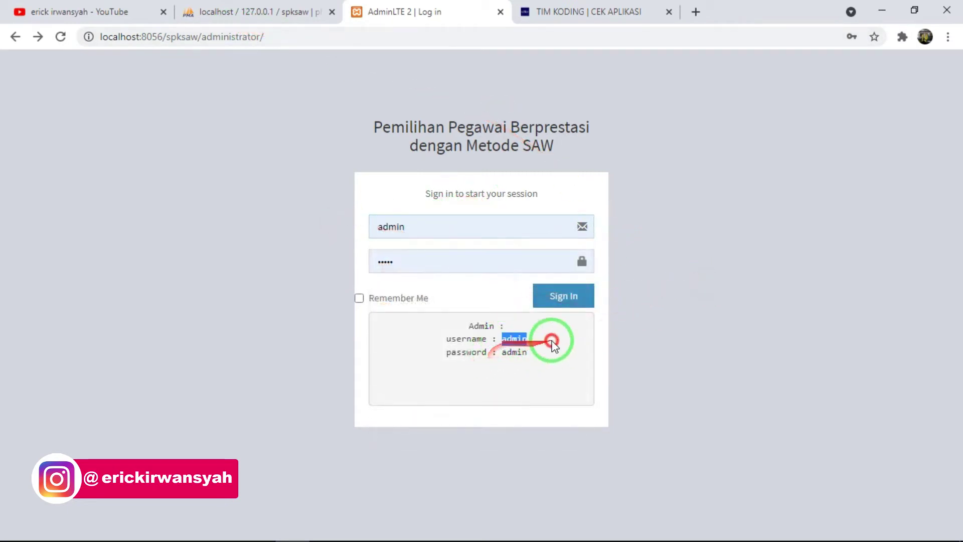
pyautogui.click(592, 299)
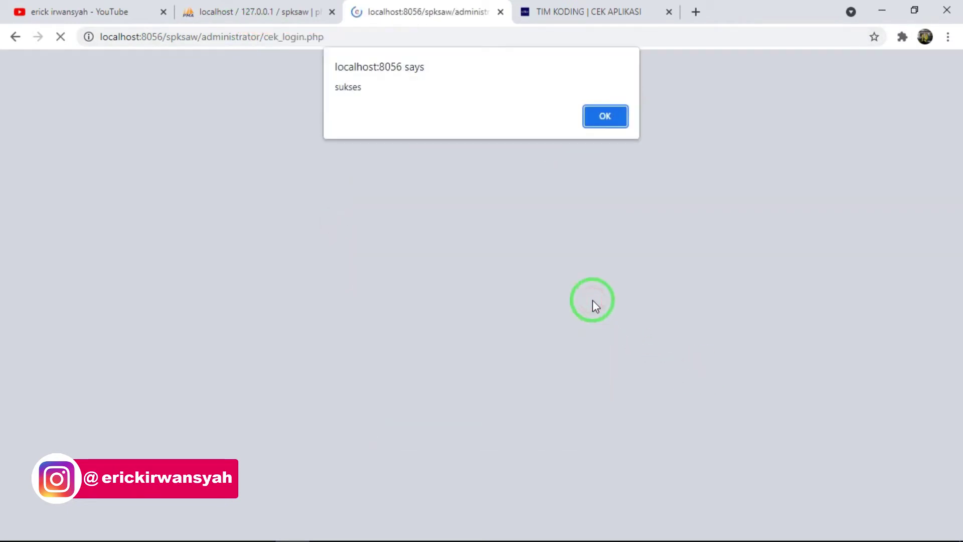
pyautogui.click(599, 116)
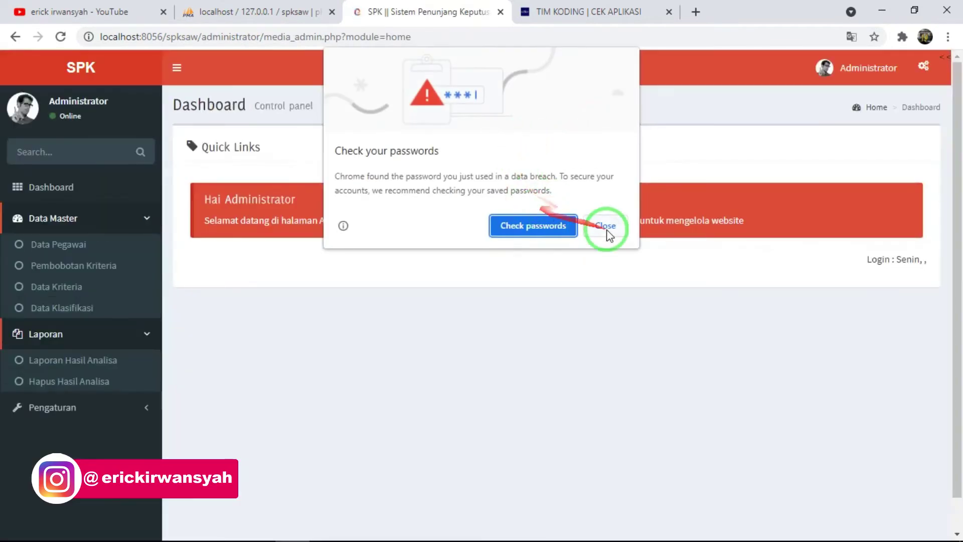
# Dismiss the password breach warning and highlight the welcome message on the administrator dashboard
pyautogui.click(605, 226)
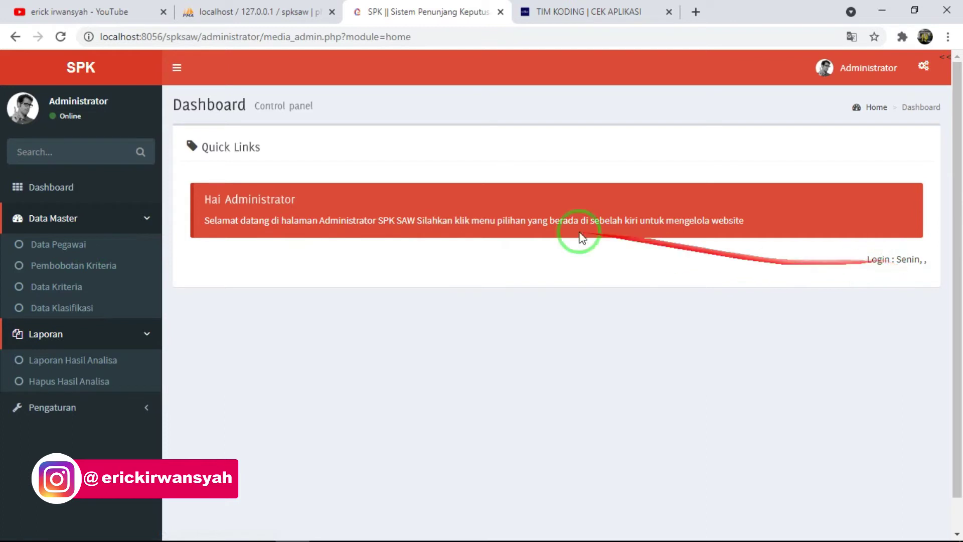
pyautogui.moveTo(200, 209); pyautogui.dragTo(637, 270)
pyautogui.click(510, 314)
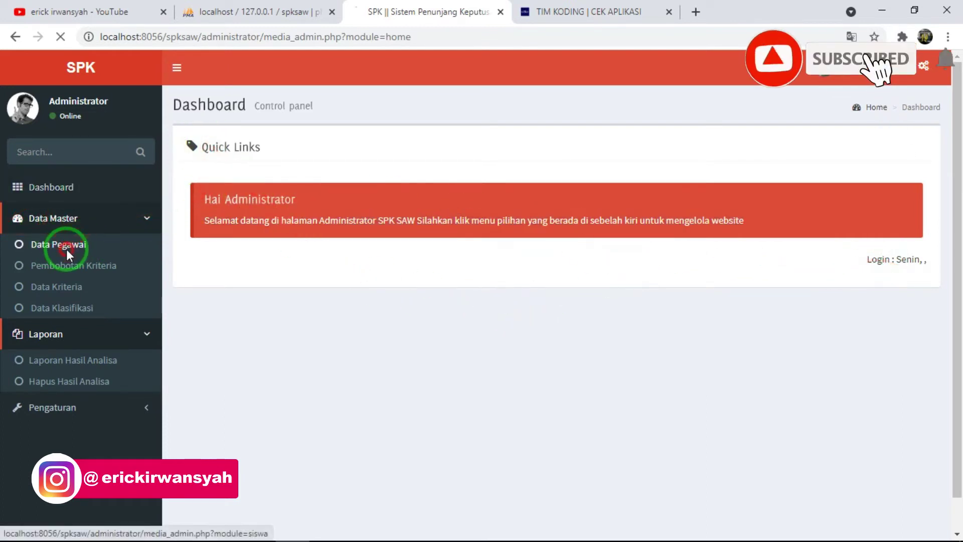
# Open the Data Pegawai employee list and view the fields of its form for adding a new employee
pyautogui.click(66, 248)
pyautogui.scroll(-1, 652, 294)
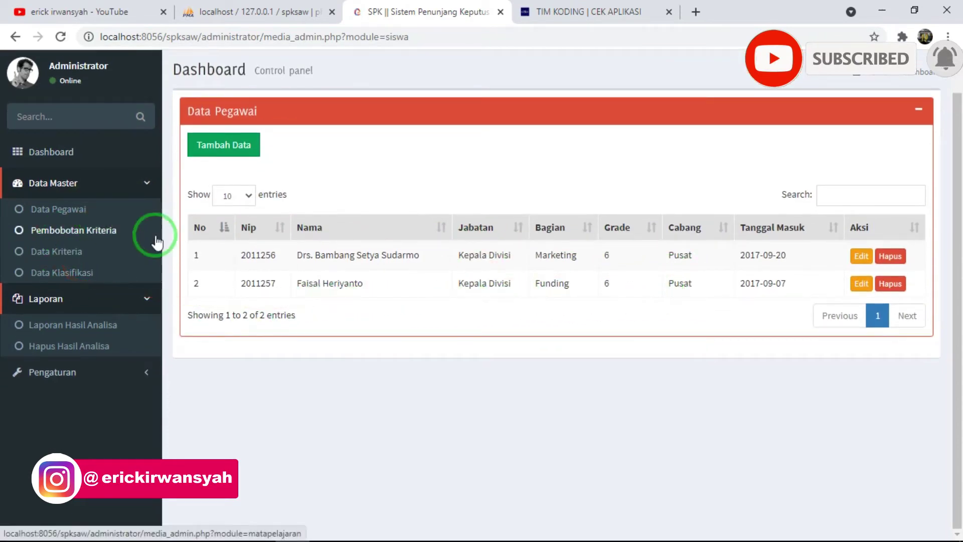
pyautogui.click(228, 146)
pyautogui.click(381, 213)
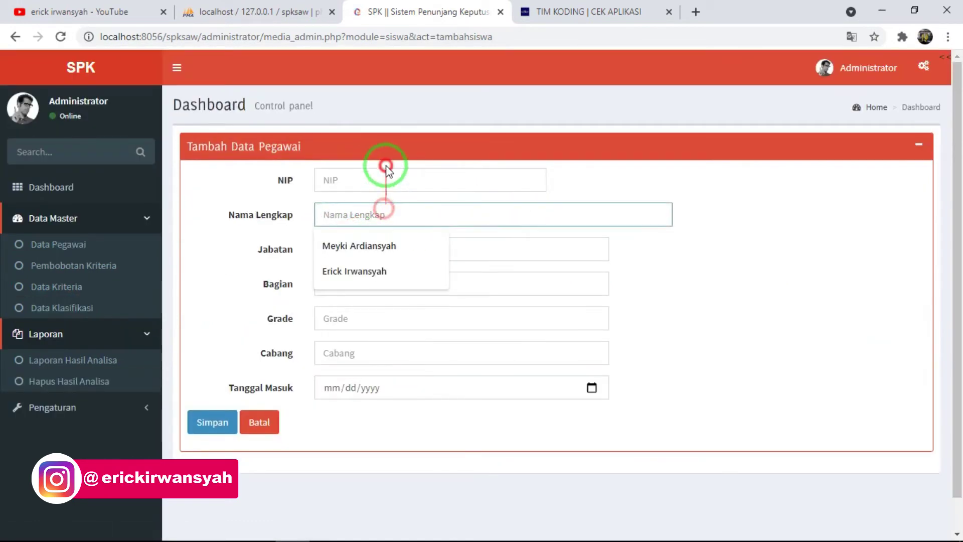
# Review the criteria weights in Pembobotan Kriteria and the Data Kriteria value ranges defined for Hasil Kinerja
pyautogui.click(53, 269)
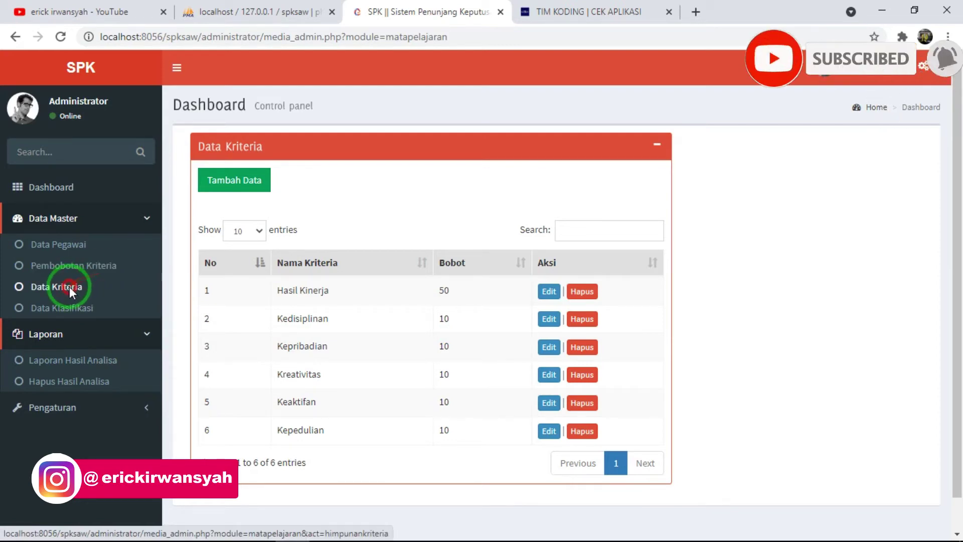
pyautogui.click(88, 287)
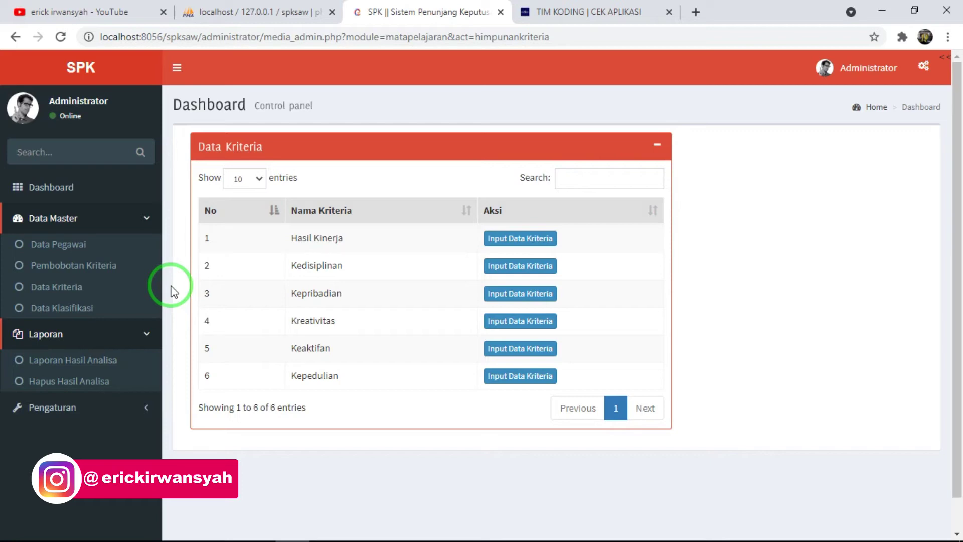
pyautogui.click(499, 238)
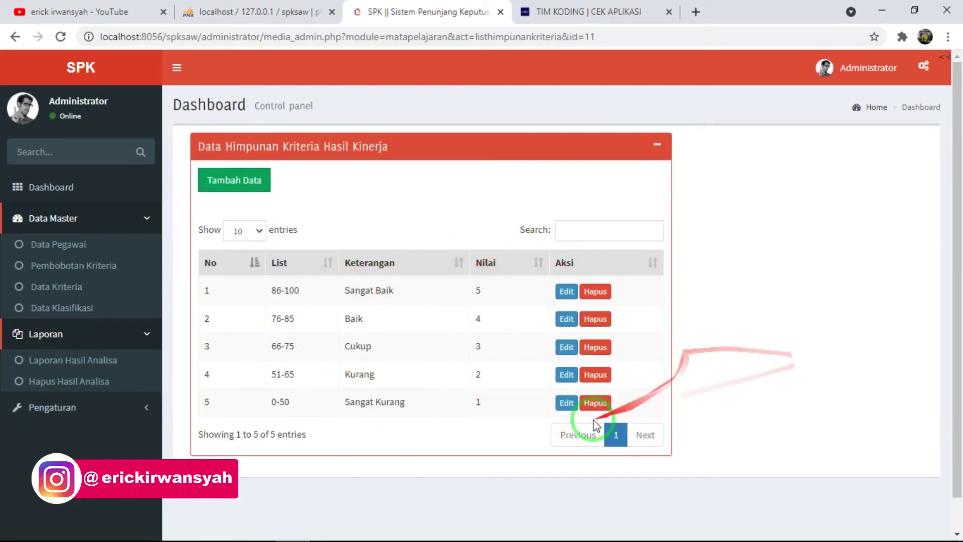
# Return to the Data Kriteria list and view the employee classifications in Data Klasifikasi
pyautogui.click(74, 285)
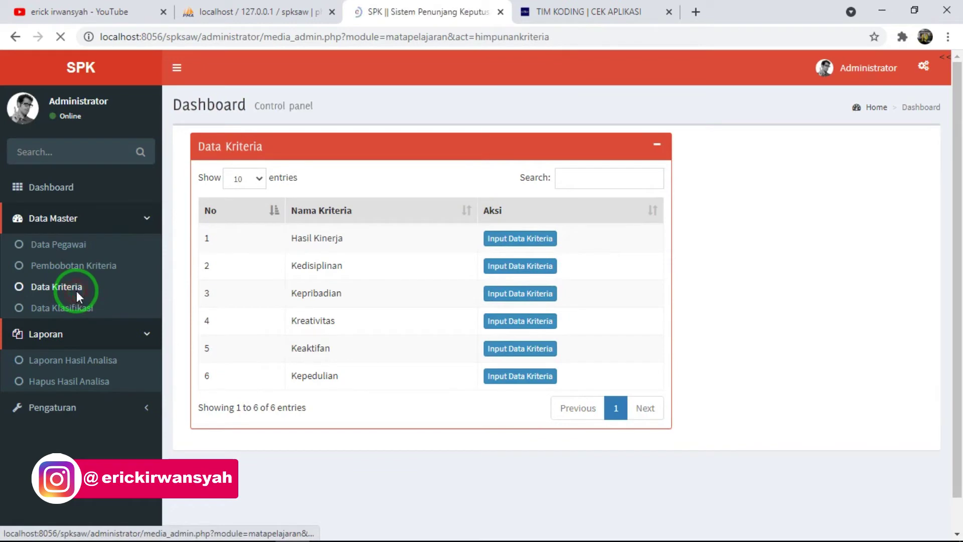
pyautogui.click(70, 308)
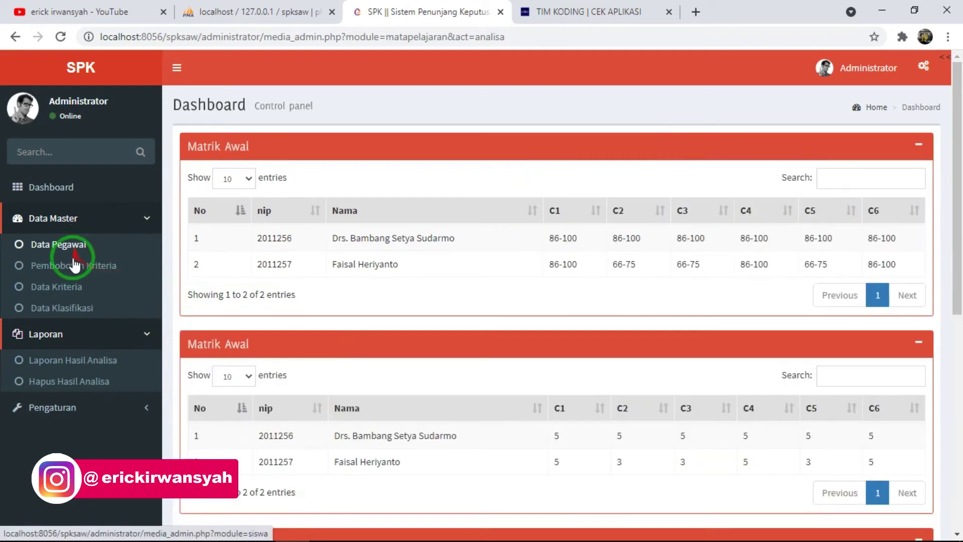
pyautogui.click(73, 308)
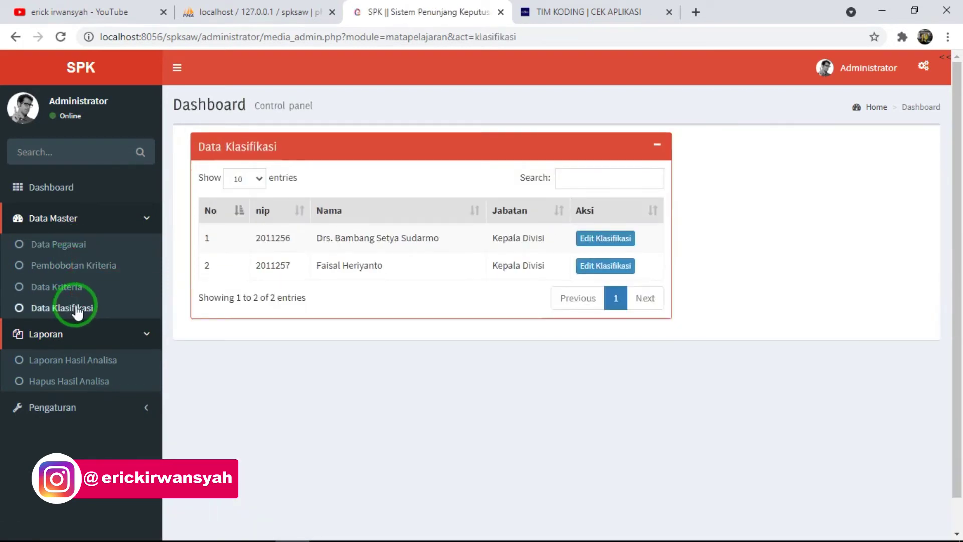
# Open Laporan Hasil Analisa and examine its Matrik Awal, Normalisasi and Rangking tables
pyautogui.click(82, 369)
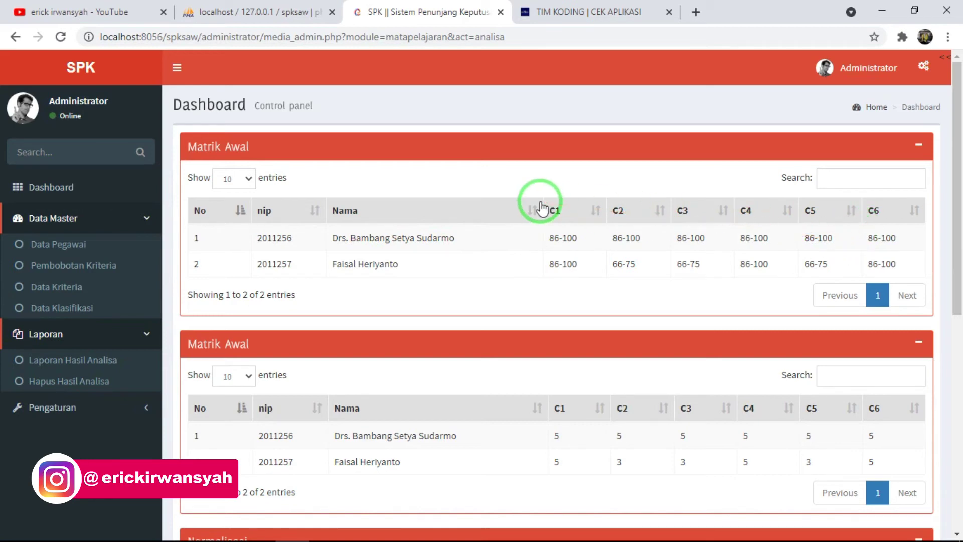
pyautogui.scroll(-4, 326, 191)
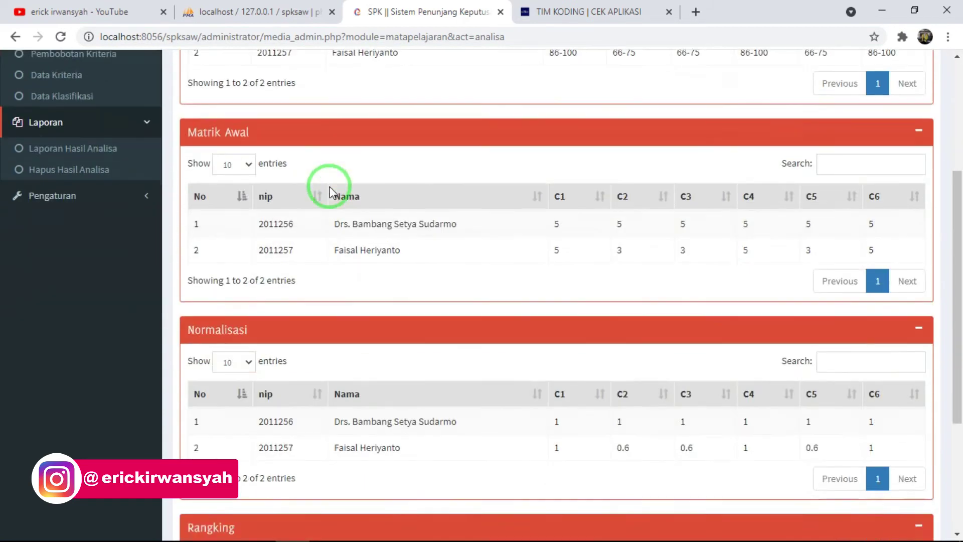
pyautogui.scroll(-3, 330, 192)
pyautogui.scroll(6, 257, 219)
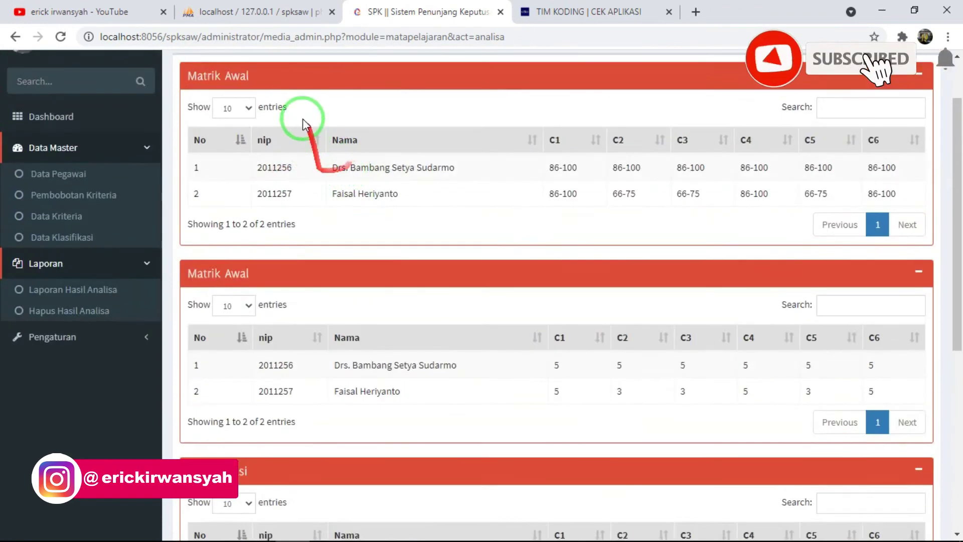
pyautogui.scroll(-5, 333, 294)
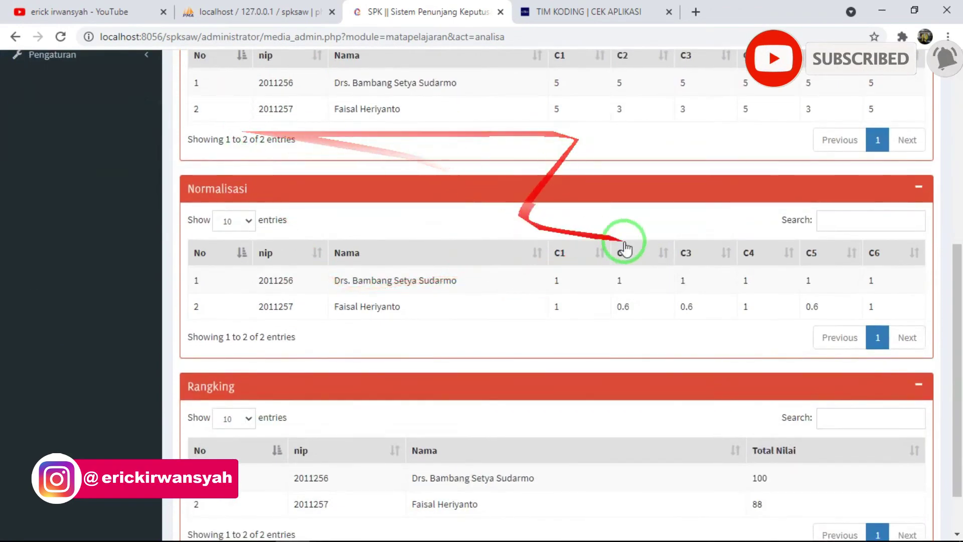
pyautogui.scroll(-1, 597, 240)
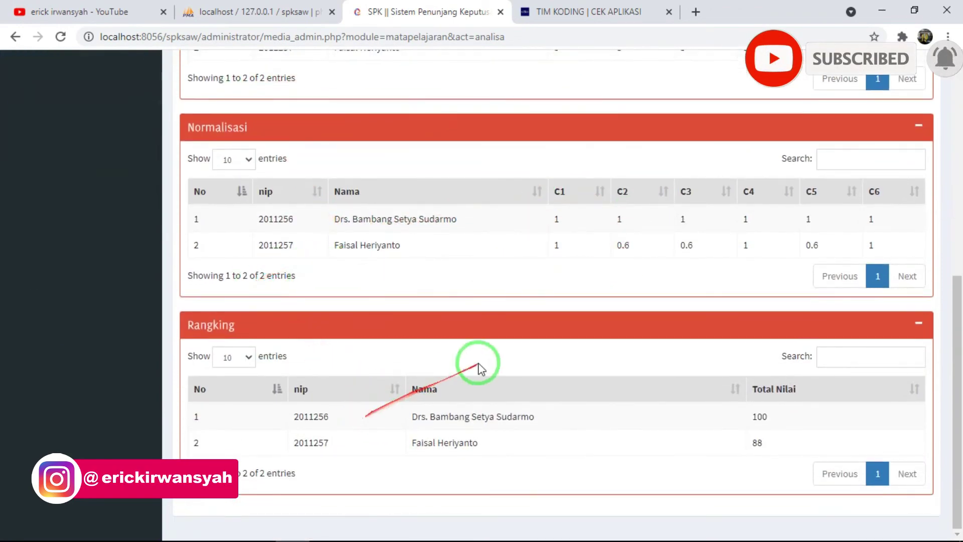
pyautogui.scroll(7, 477, 372)
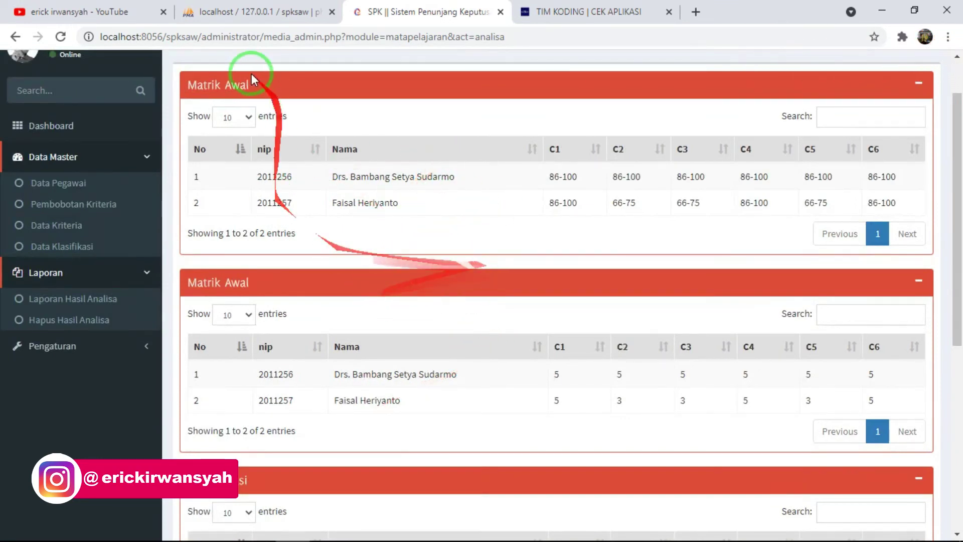
pyautogui.scroll(-3, 325, 267)
pyautogui.scroll(-3, 688, 340)
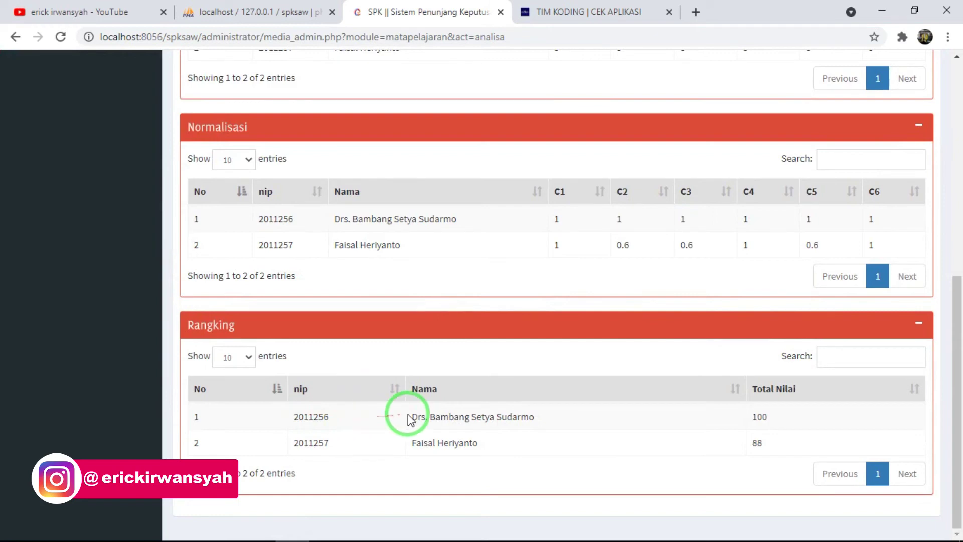
# Highlight the first-ranked employee's name and total score in the Rangking table, then return to the start of the report
pyautogui.moveTo(417, 416); pyautogui.dragTo(548, 421)
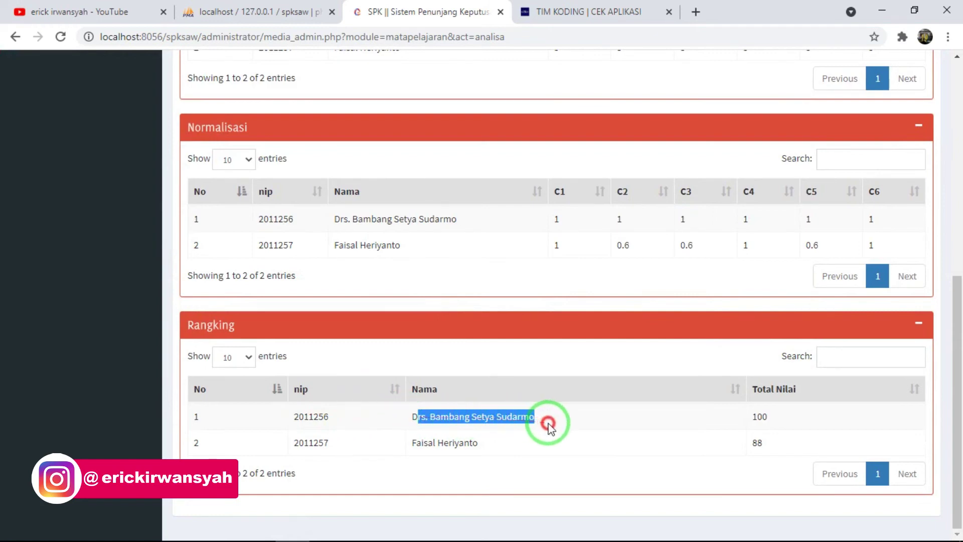
pyautogui.moveTo(751, 418); pyautogui.dragTo(802, 417)
pyautogui.click(235, 442)
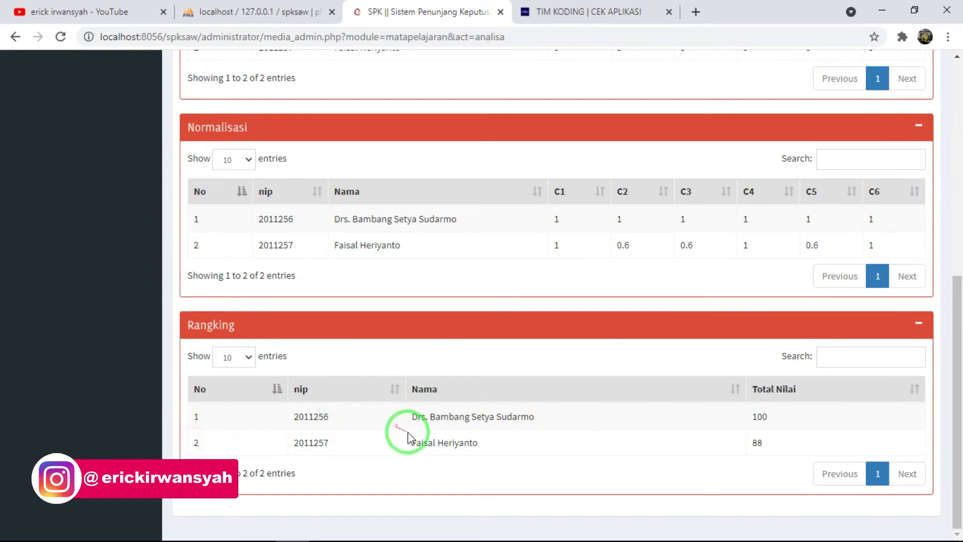
pyautogui.moveTo(414, 417)
pyautogui.mouseDown()
pyautogui.moveTo(550, 421)
pyautogui.moveTo(412, 416)
pyautogui.mouseUp()
pyautogui.click(549, 421)
pyautogui.scroll(10, 406, 402)
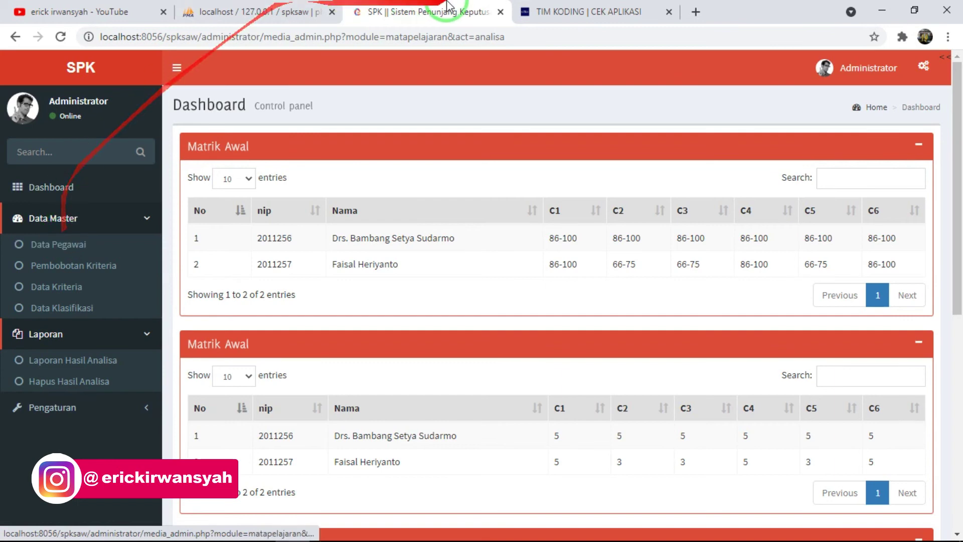
# Switch to the Tim Koding website and go back to its timkoding.com home page with the application availability list
pyautogui.click(554, 10)
pyautogui.click(11, 35)
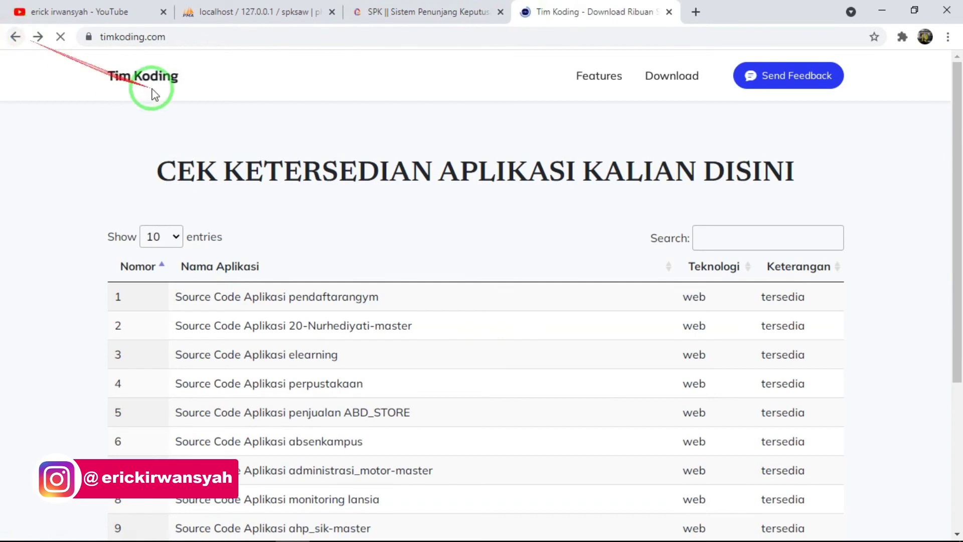